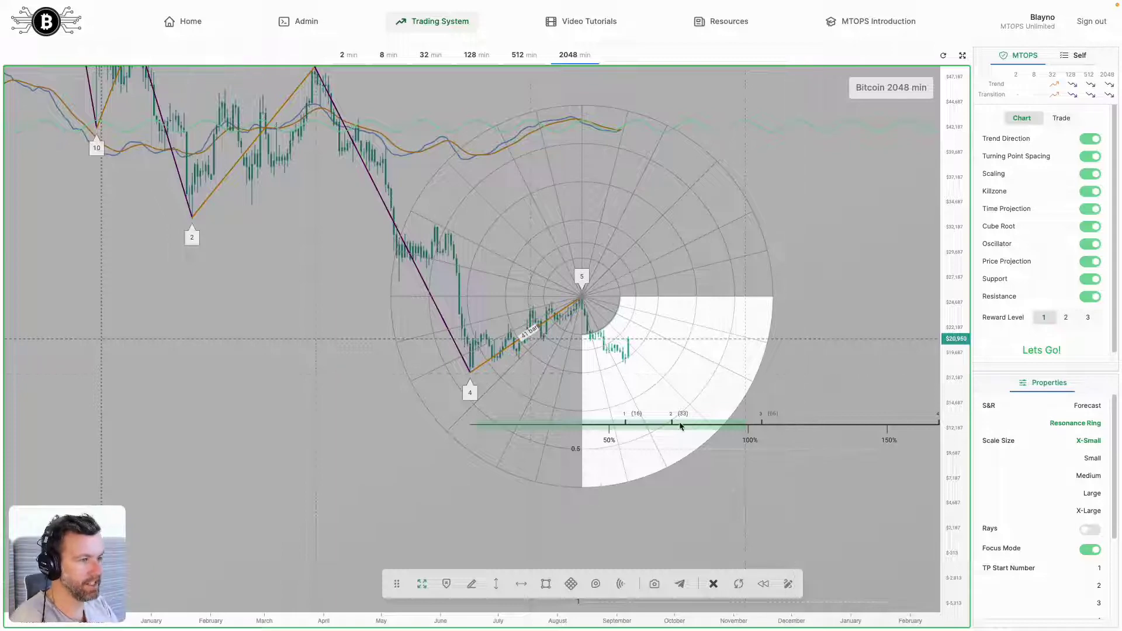
Step: Zoom and pan the 2048 min chart to show the resonance ring and latest candles
scroll(640, 151, up, 2)
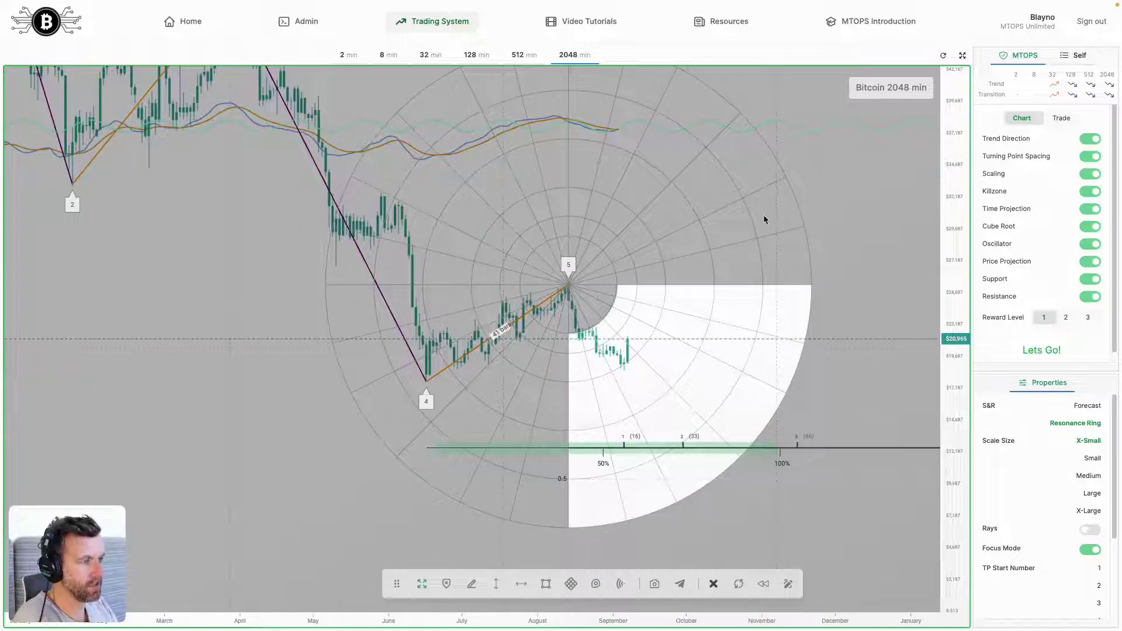
drag(807, 184, 728, 247)
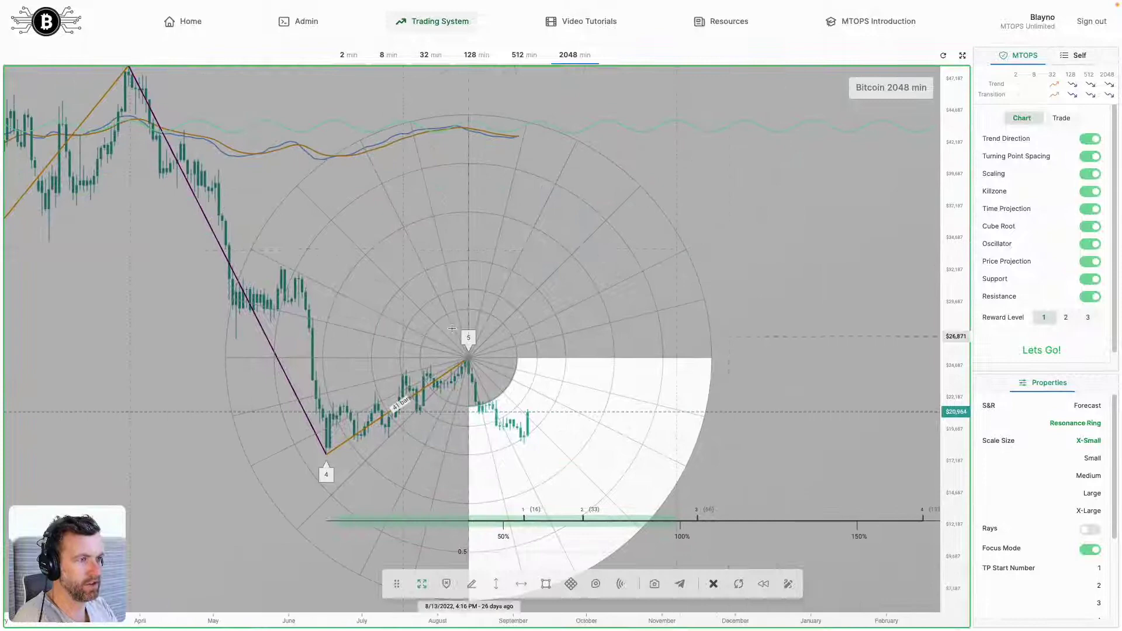
Step: Turn off focus mode, then circle the moving averages and latest candles in red
key(f)
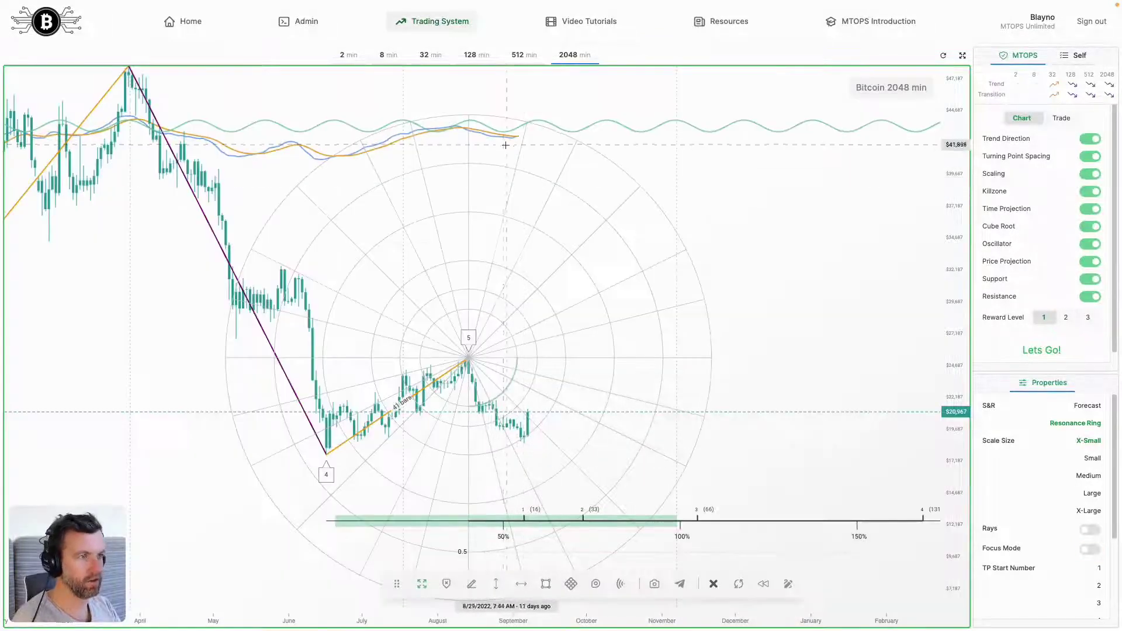
click(787, 584)
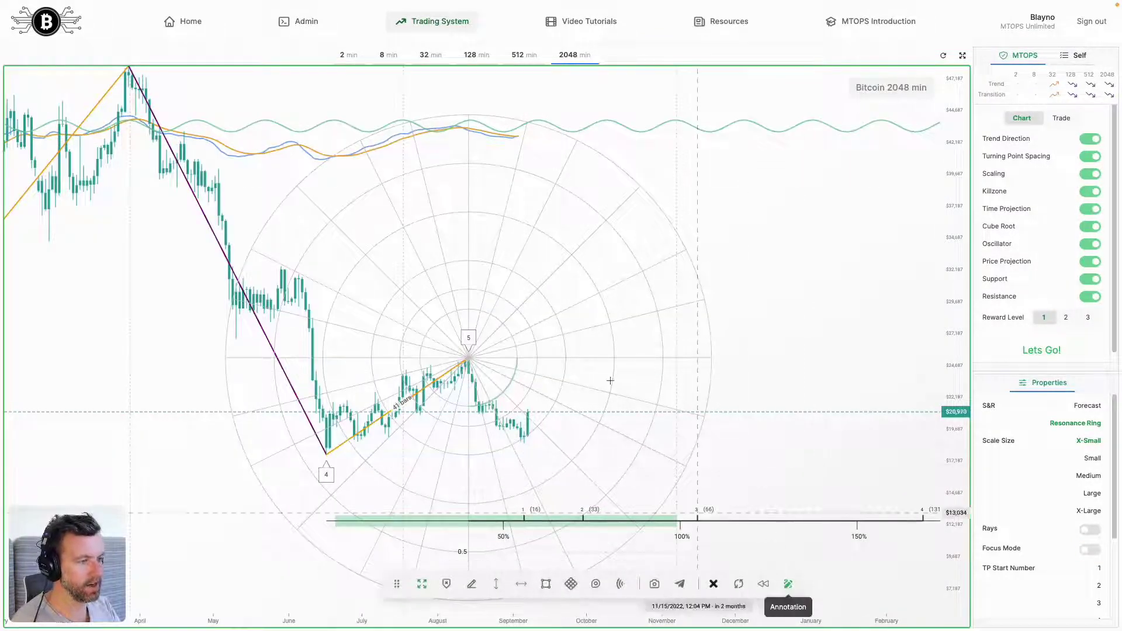
drag(501, 121, 519, 136)
mouse_move(518, 444)
mouse_down()
mouse_move(518, 426)
mouse_move(538, 410)
mouse_move(499, 448)
mouse_up()
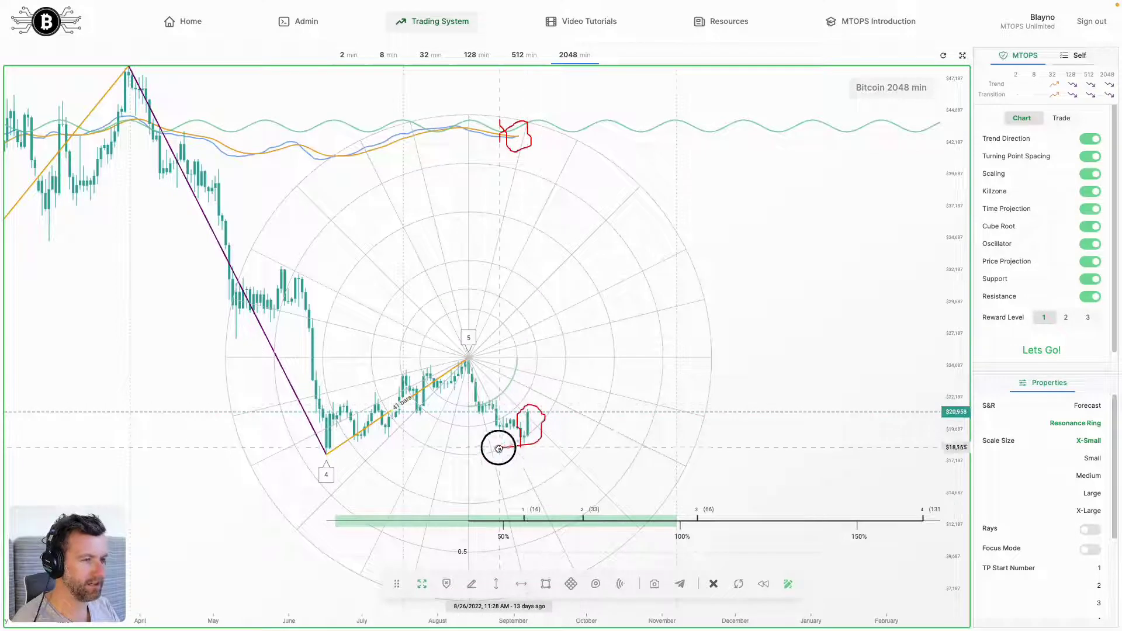
Step: Zoom in and sketch a red line rising up-right from the latest candles
scroll(532, 465, up, 3)
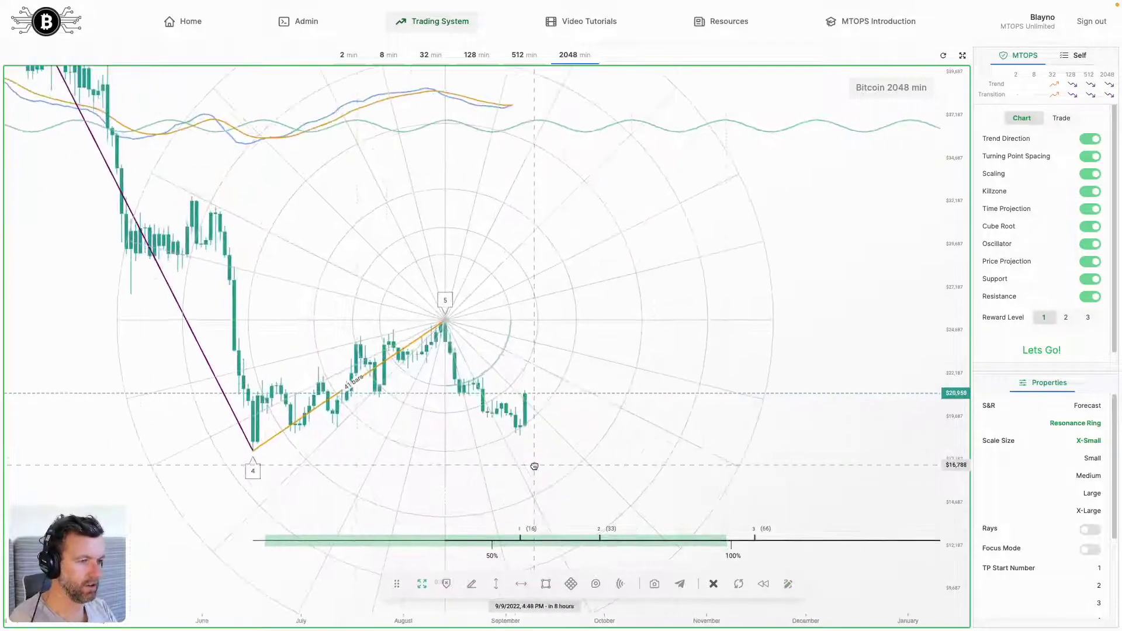
scroll(534, 465, up, 3)
click(787, 584)
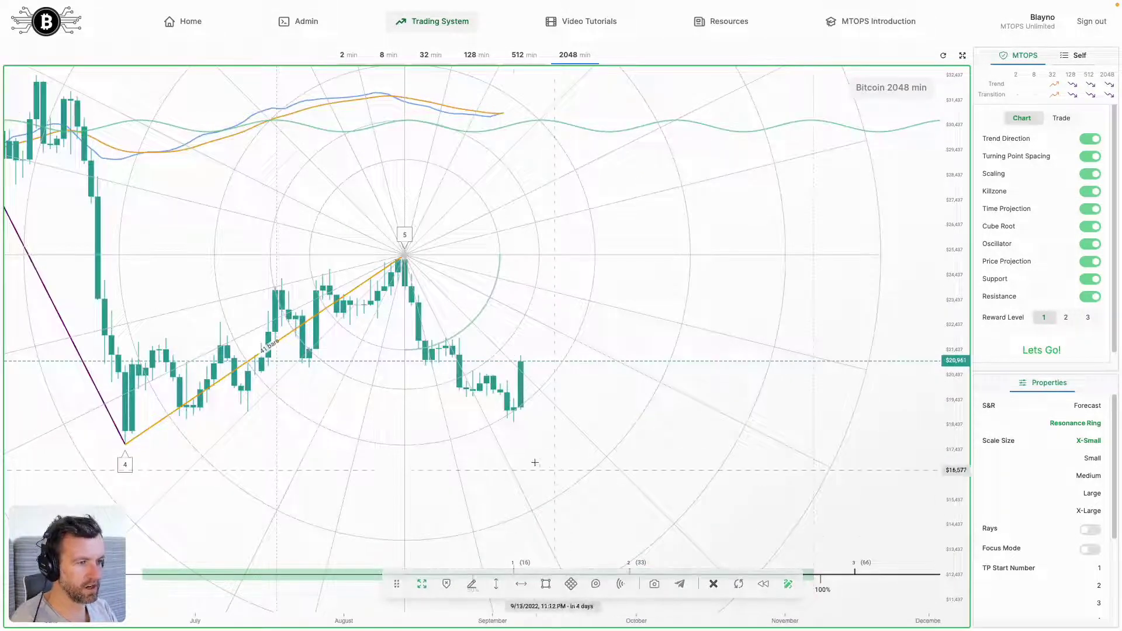
drag(507, 416, 541, 393)
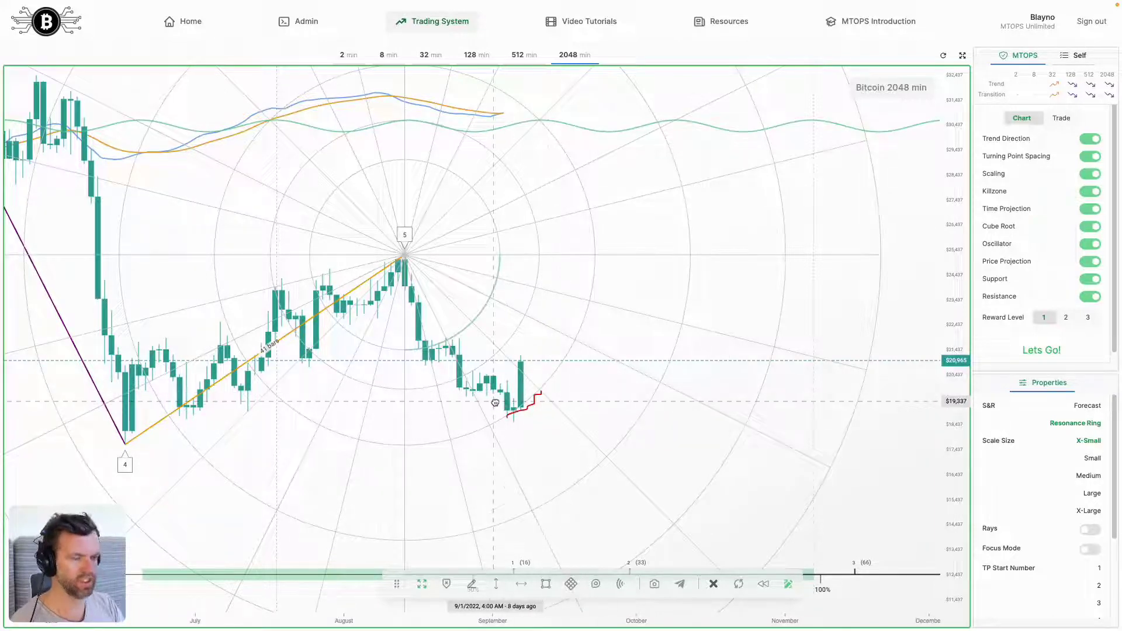
Step: Clear the red annotation with Esc and leave drawing mode
key(Escape)
Step: On the 512 min chart, mark the latest candle low as turning point 6
click(526, 56)
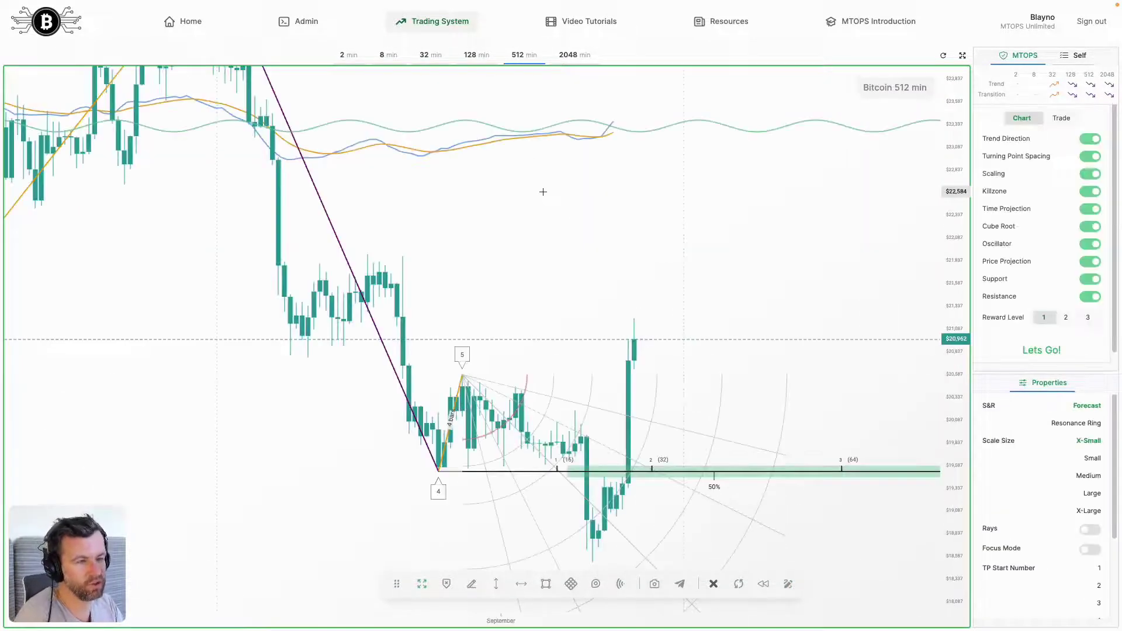
drag(609, 267, 481, 190)
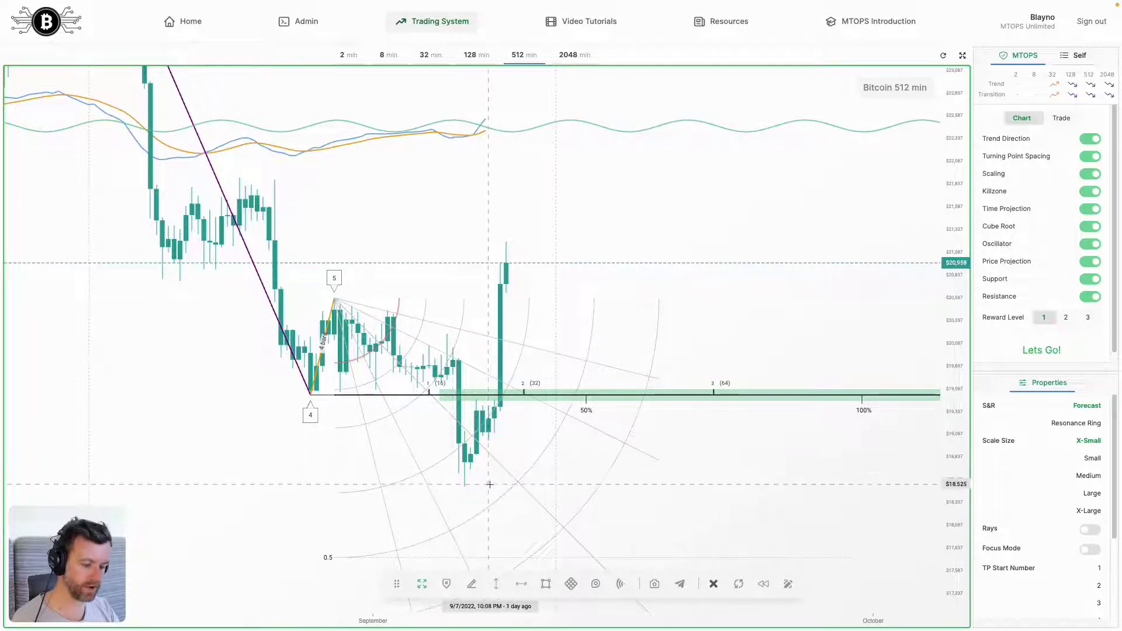
click(465, 476)
scroll(707, 475, down, 5)
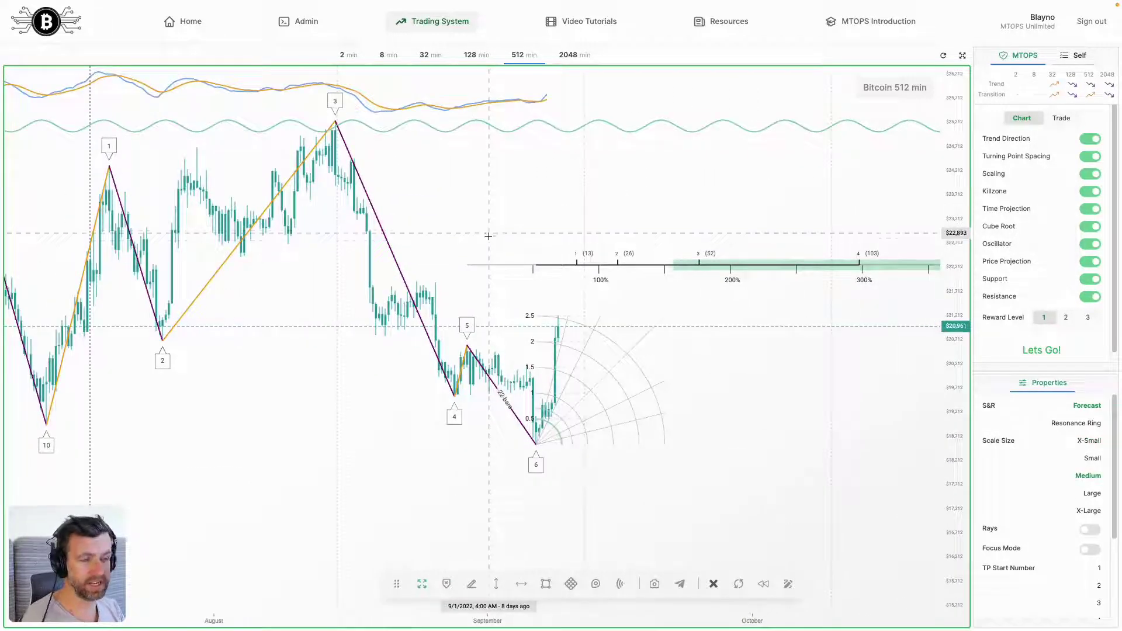
Step: Draw a yellow target box extending right from the top of the recent rally
drag(487, 231, 490, 451)
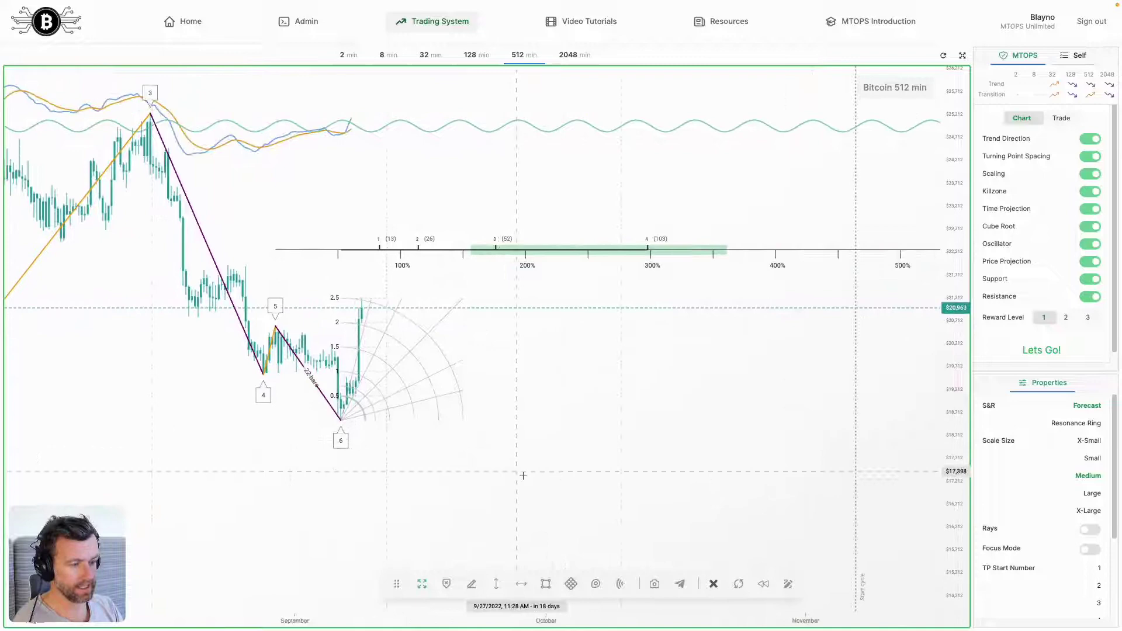
drag(480, 304, 851, 333)
click(554, 464)
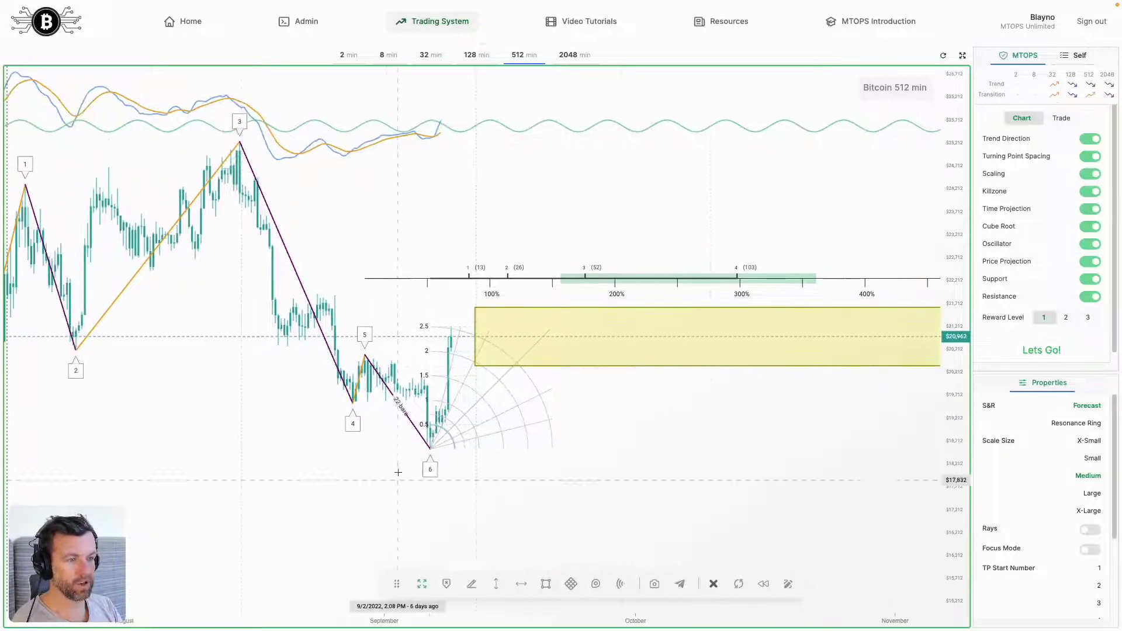
Step: Pan to earlier turning points 9 and 10, then select turning point 6 at the latest low
drag(189, 444, 296, 440)
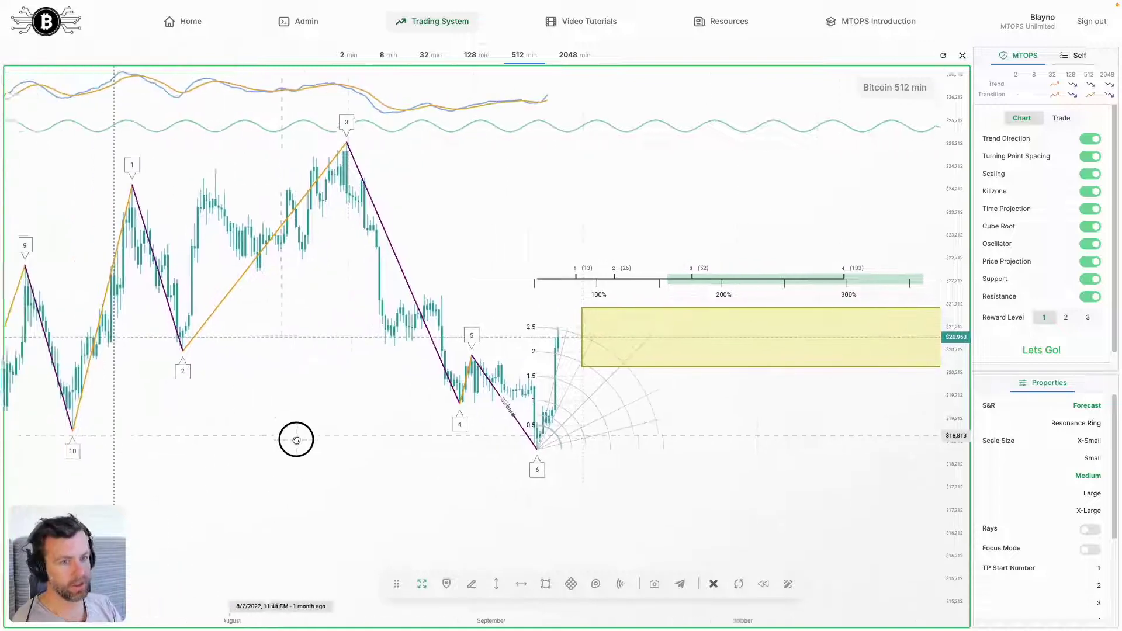
click(617, 495)
drag(617, 495, 603, 500)
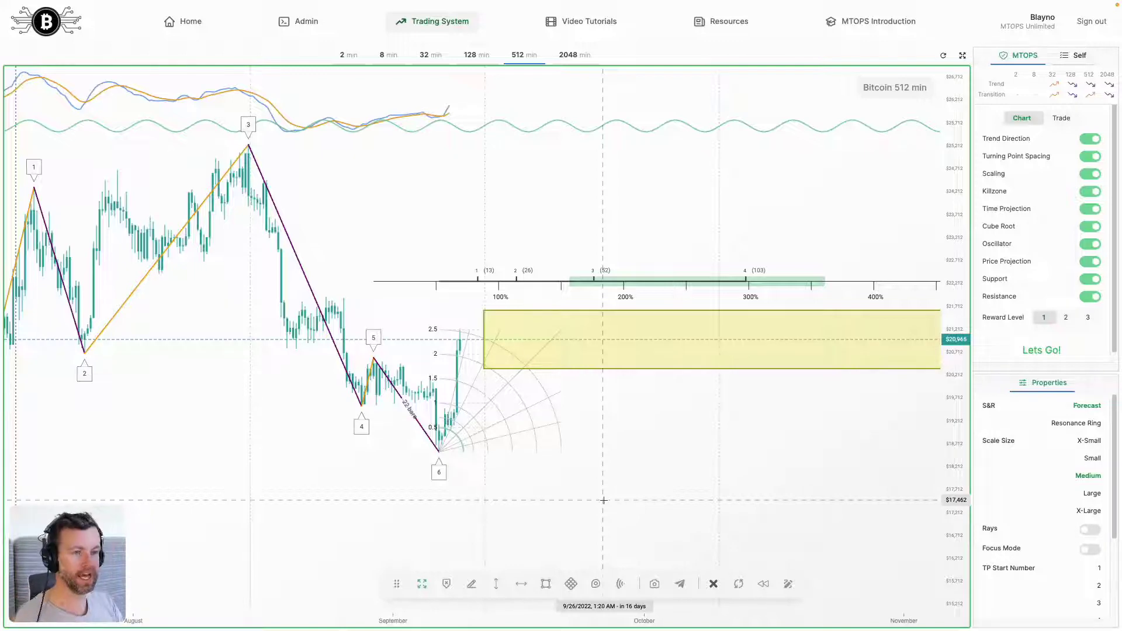
click(439, 451)
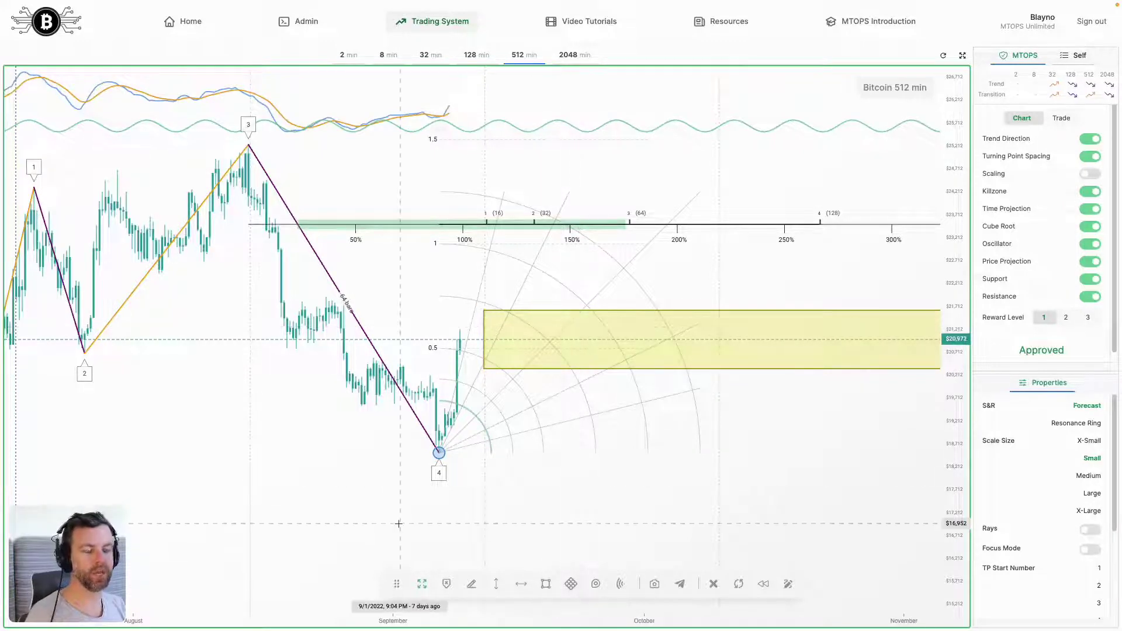
Step: Draw a red freehand loop around the candles beneath the yellow target box
click(787, 584)
mouse_move(432, 409)
mouse_down()
mouse_move(388, 363)
mouse_move(345, 396)
mouse_move(455, 404)
mouse_up()
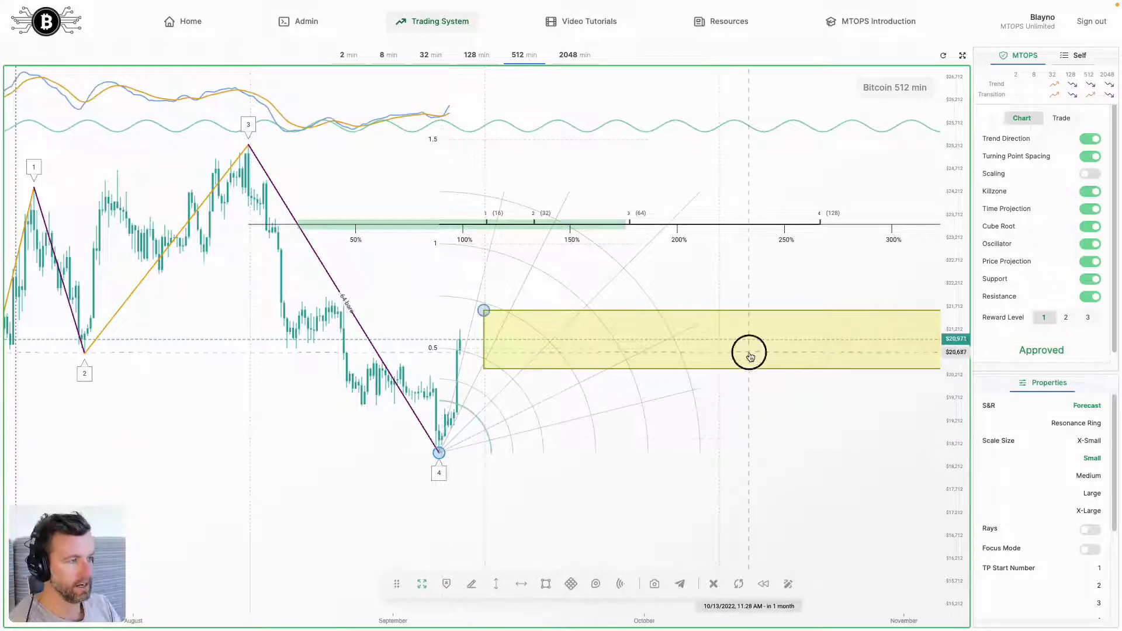
scroll(625, 381, right, 2)
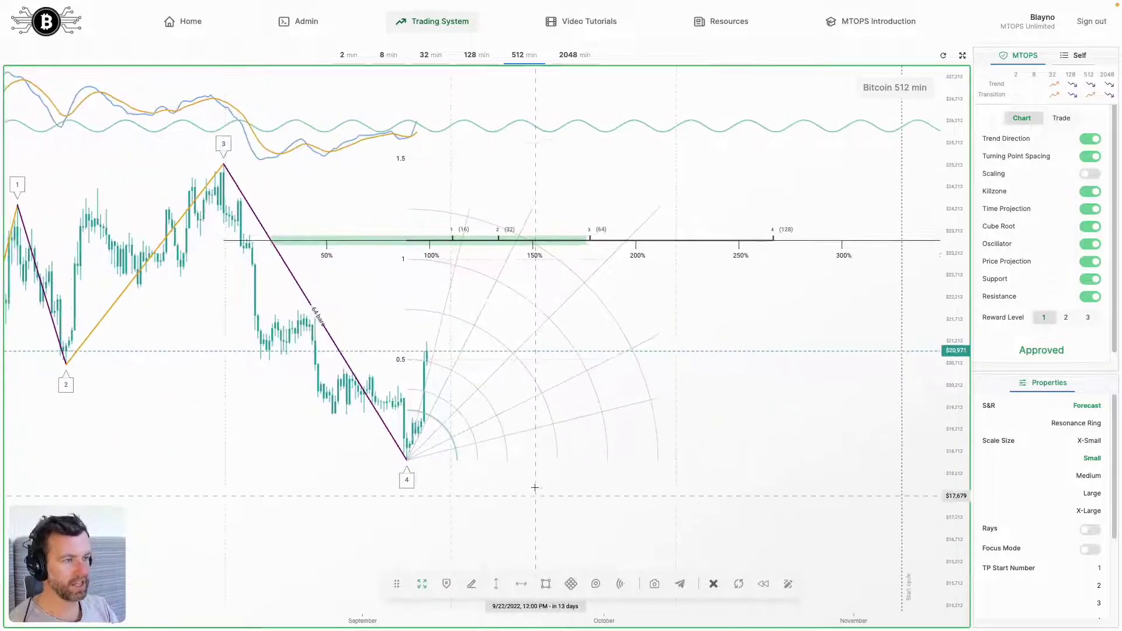
Step: On the 128 min chart, lower the percent ruler and re-anchor the ring on point 8's exact low
click(474, 54)
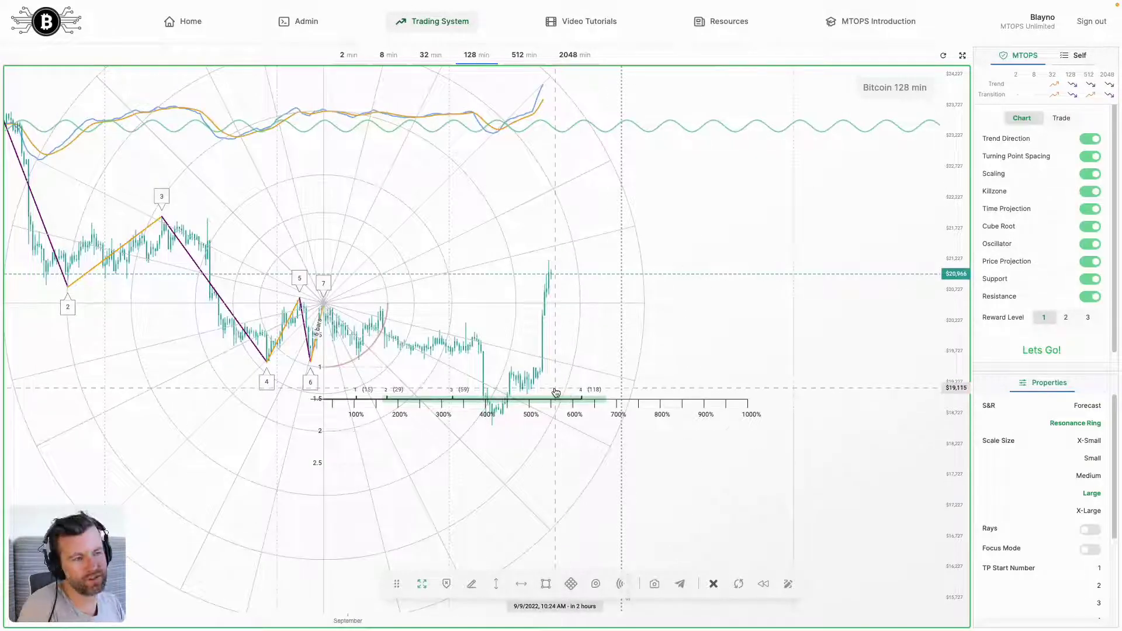
mouse_move(554, 393)
mouse_down()
mouse_move(534, 480)
mouse_move(525, 415)
mouse_up()
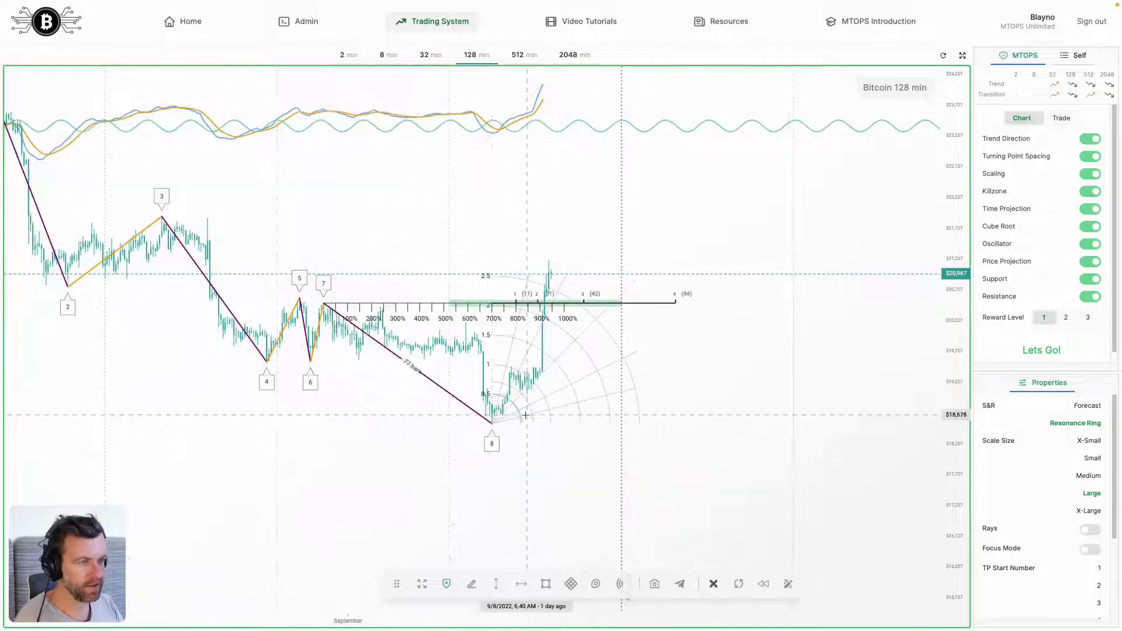
click(576, 281)
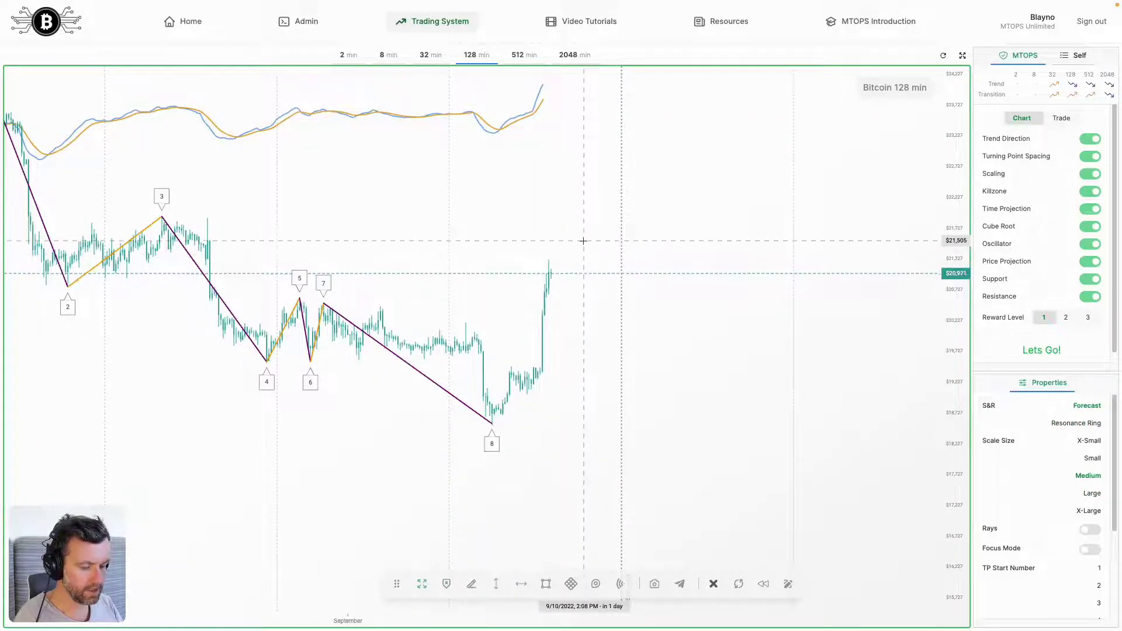
click(496, 422)
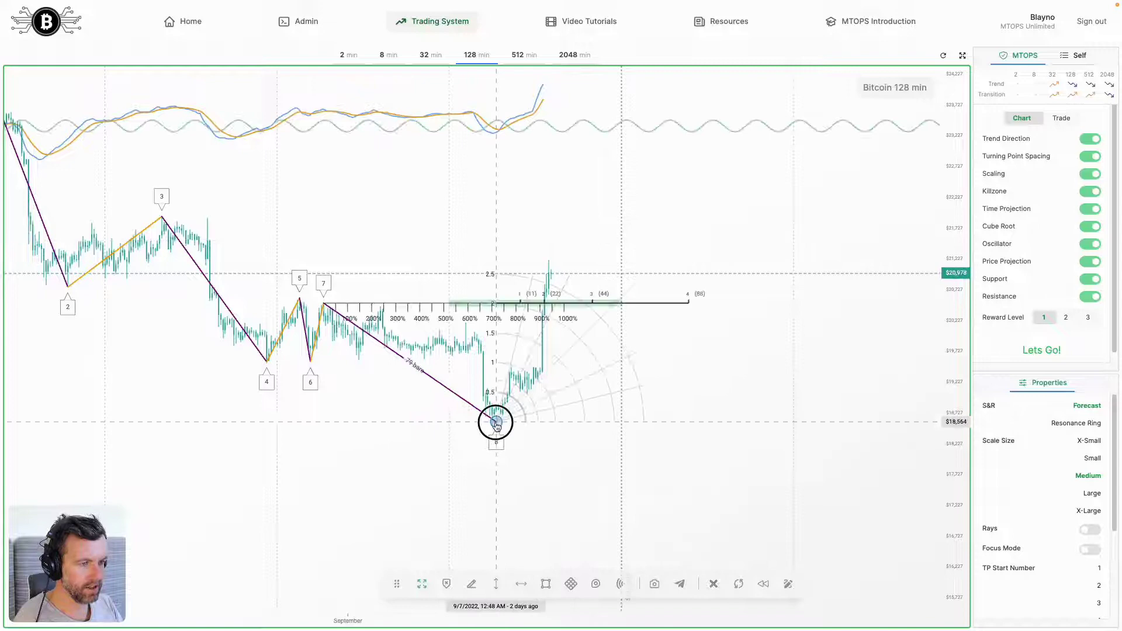
drag(496, 422, 491, 426)
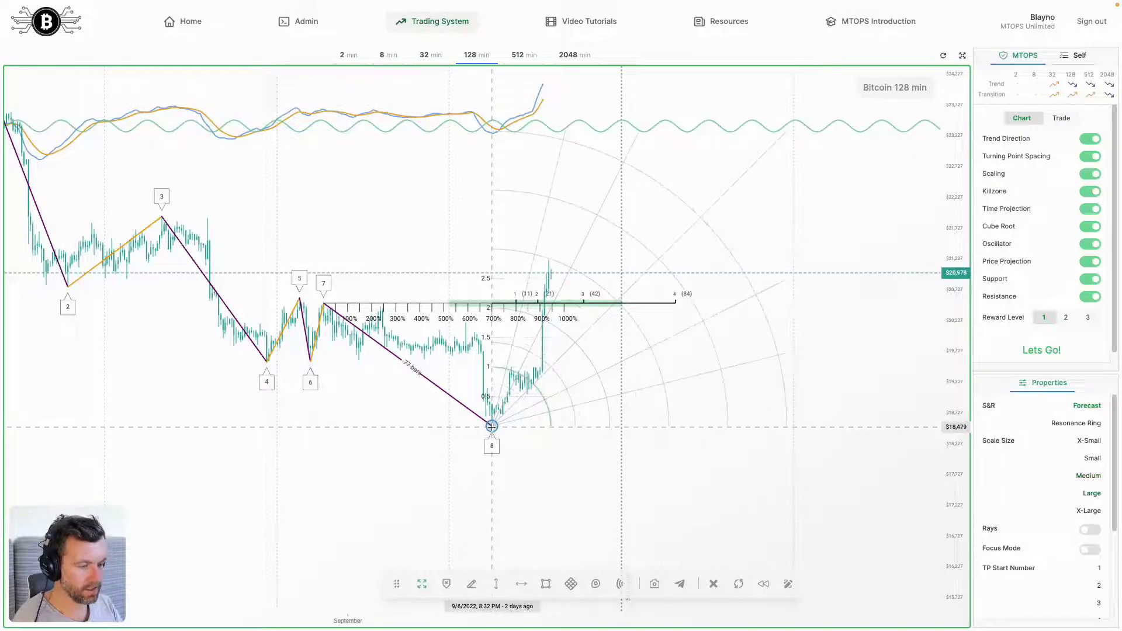
Step: On the 32 min chart, frame the latest rally and drag a thin yellow Non-Probability box above 2.5
click(423, 55)
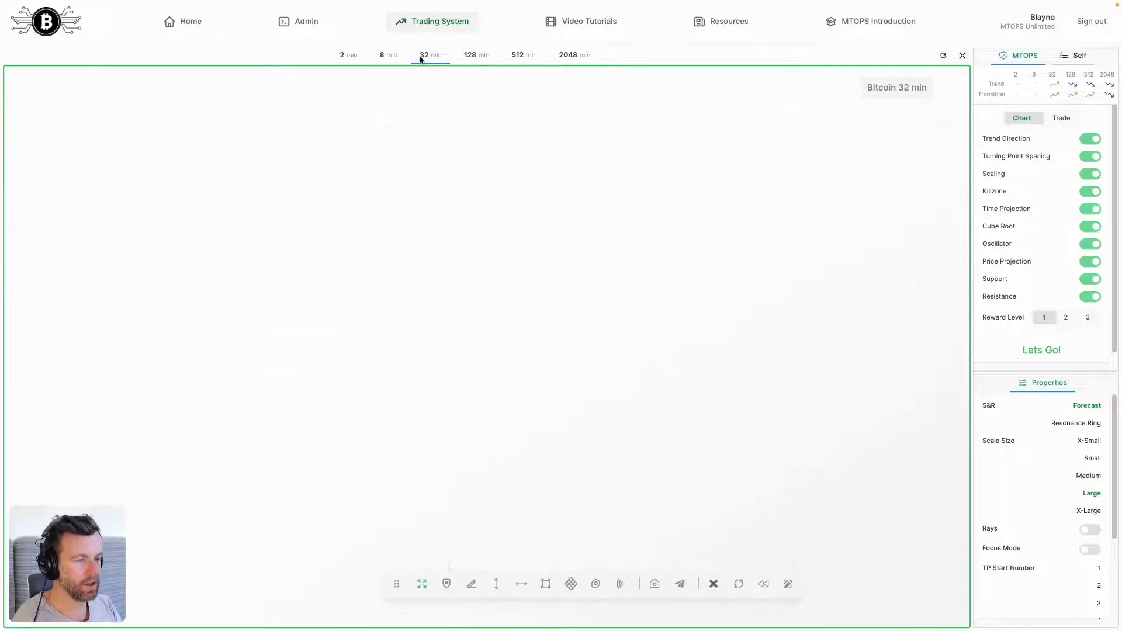
drag(623, 153, 533, 508)
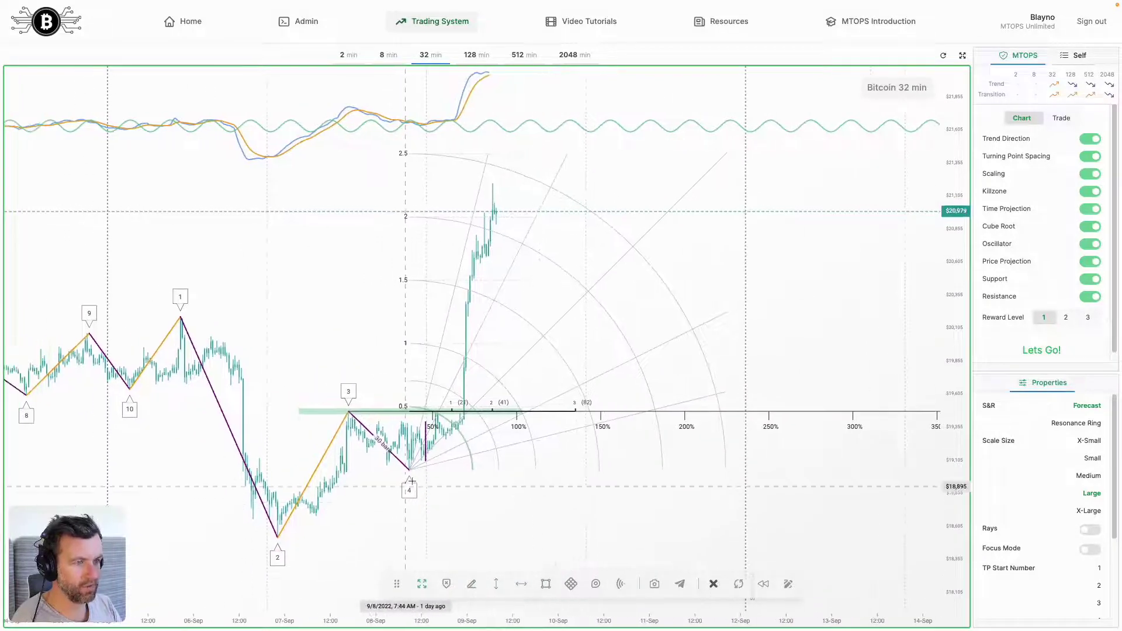
drag(551, 182, 713, 302)
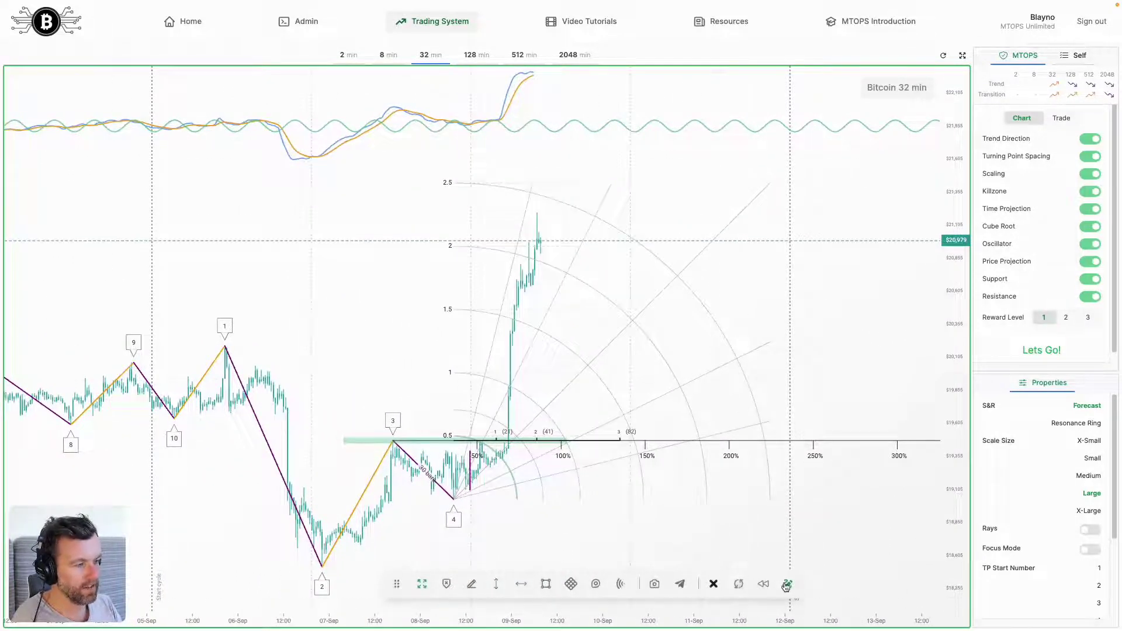
click(546, 583)
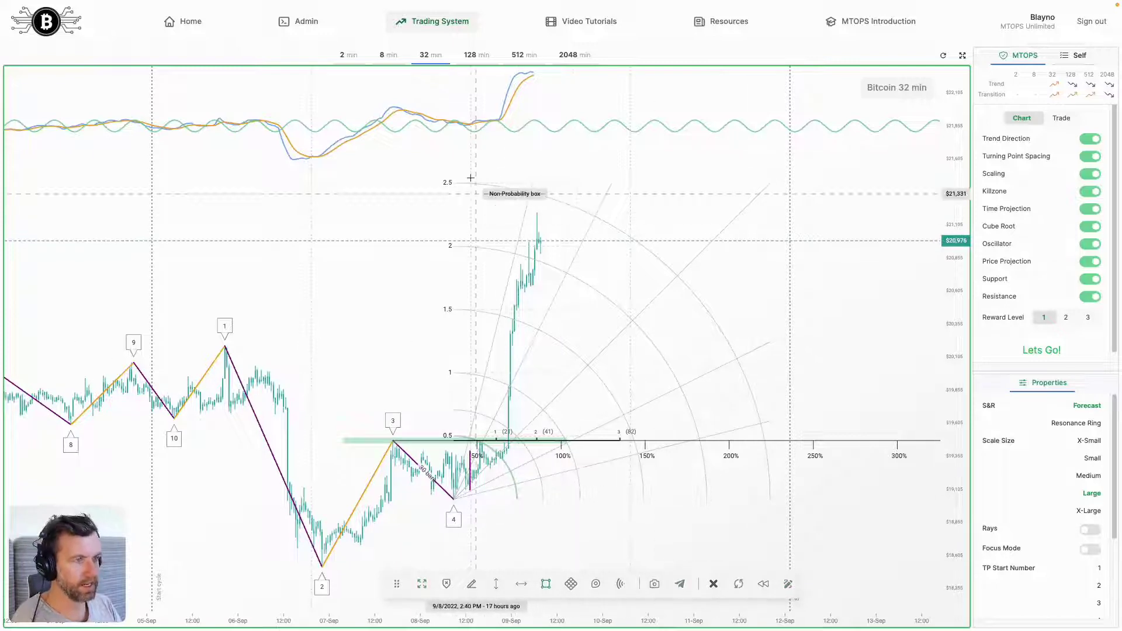
drag(470, 156, 789, 172)
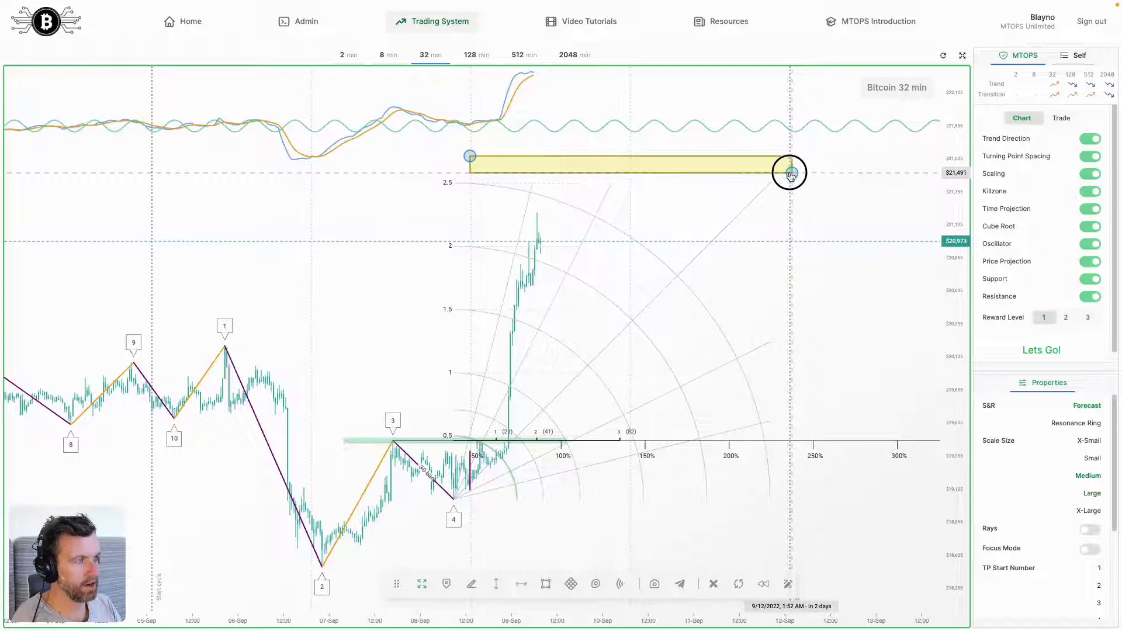